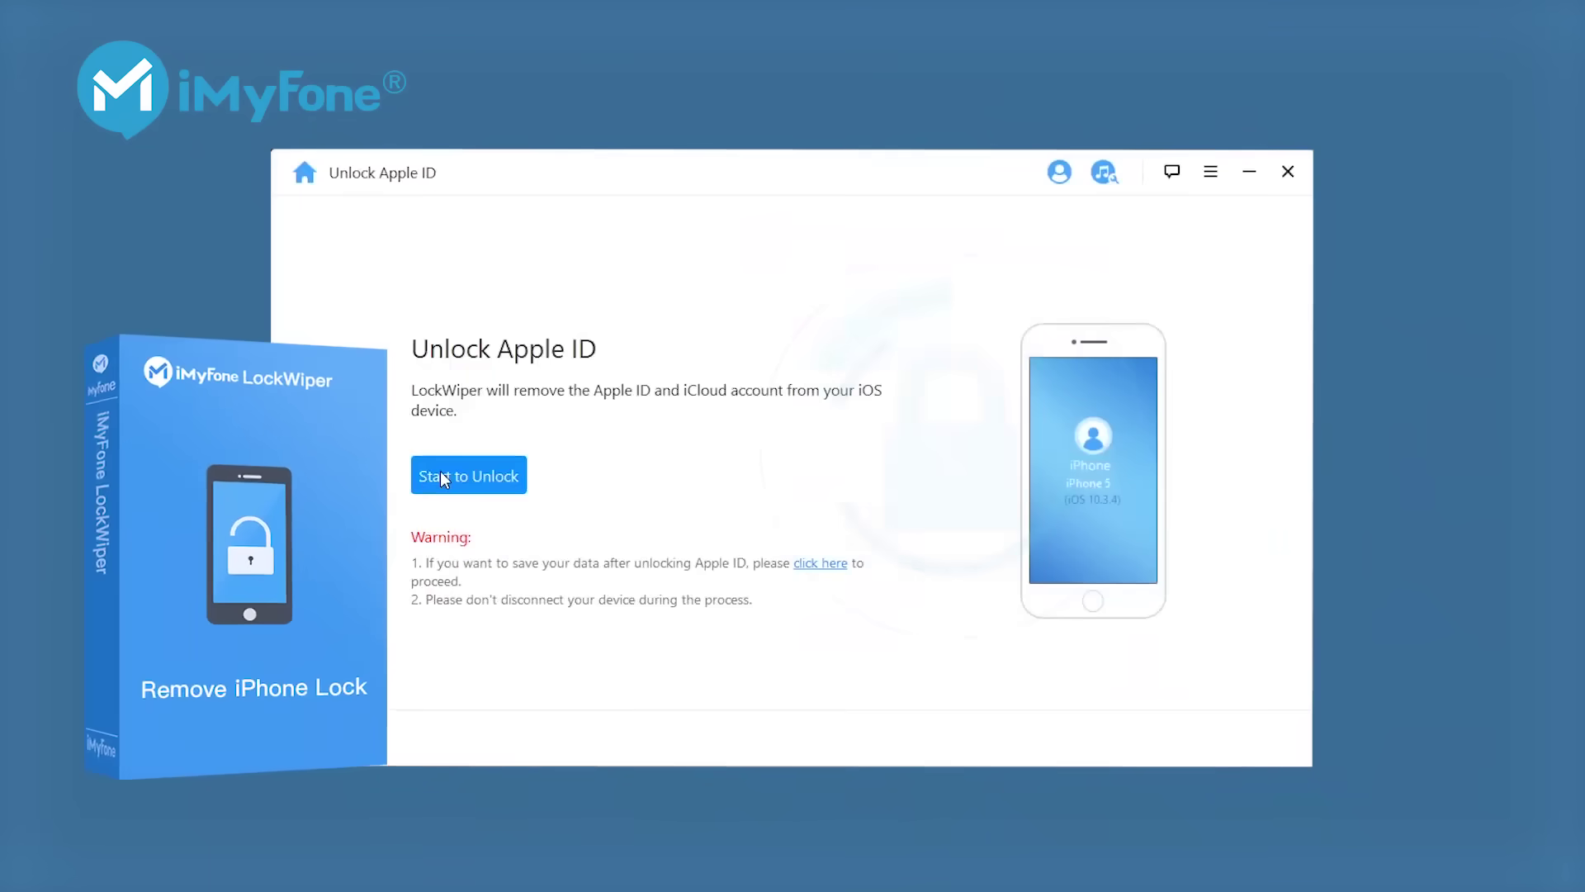
Start the Apple ID unlock so the Reset All Settings guide appears and progress reaches 99%
{"action": "left_click", "coordinate": [441, 479]}
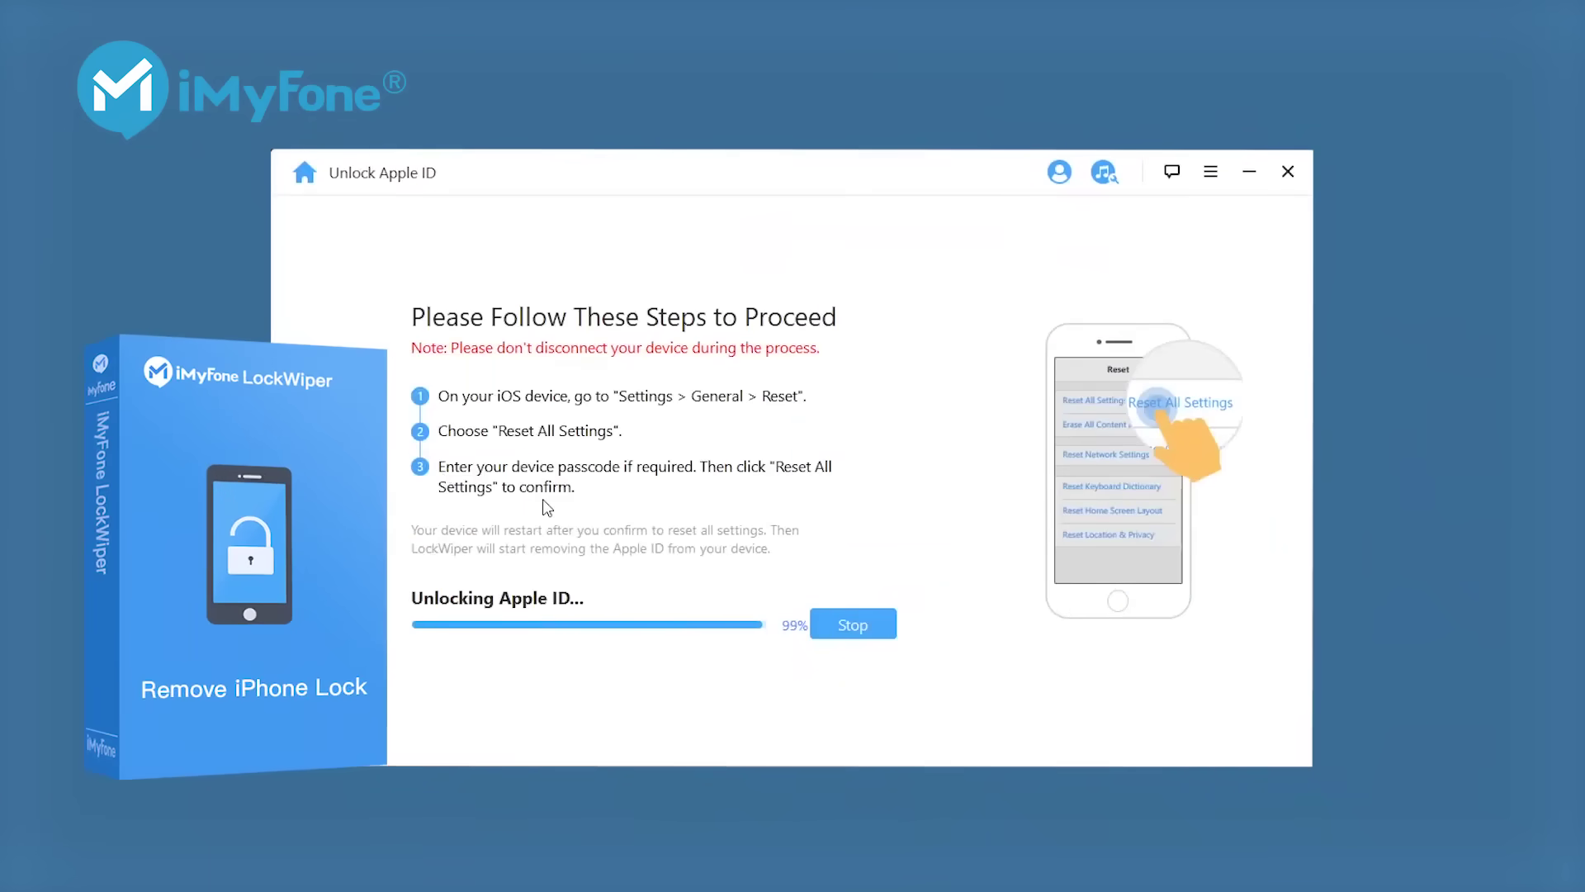